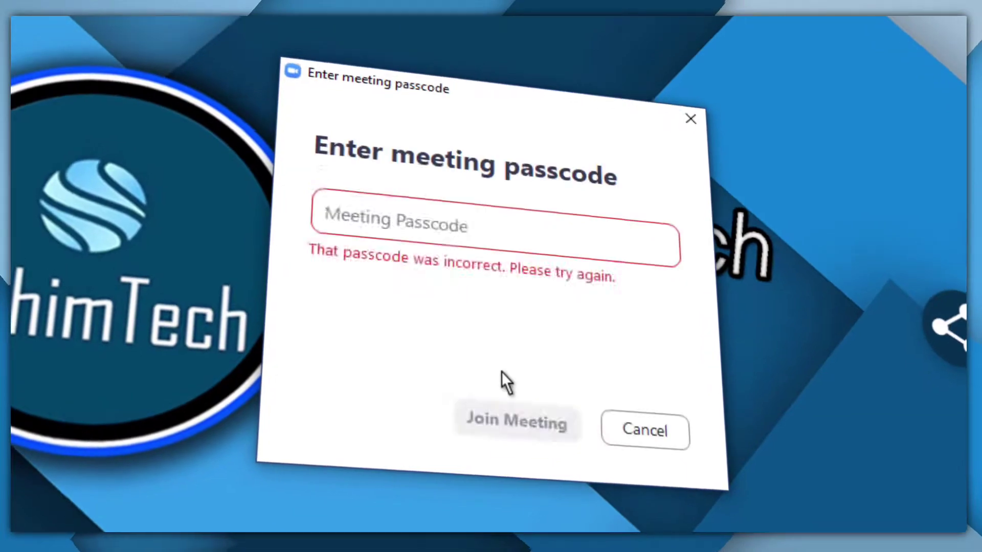
Enter the meeting passcode and submit it to join the Zoom meeting
text(1234)
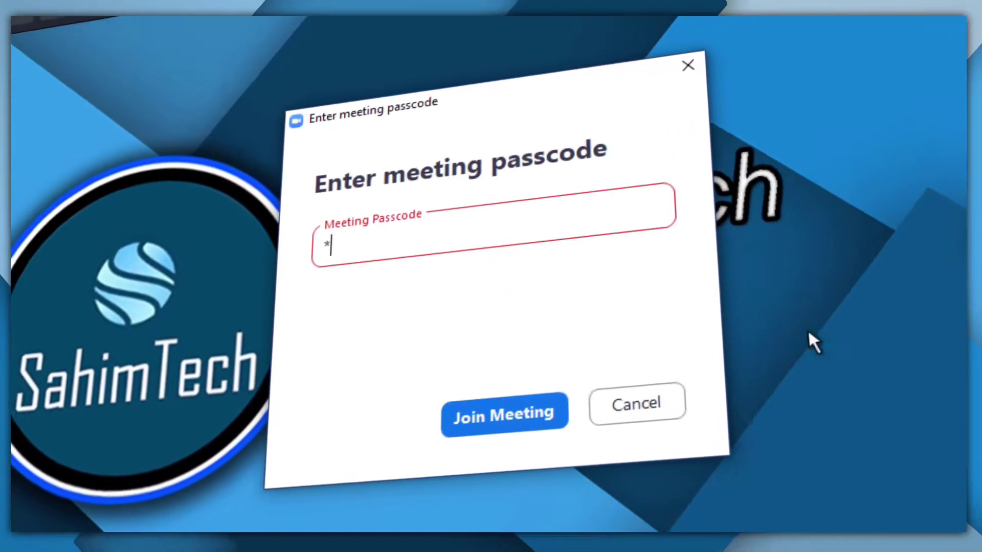
click(506, 416)
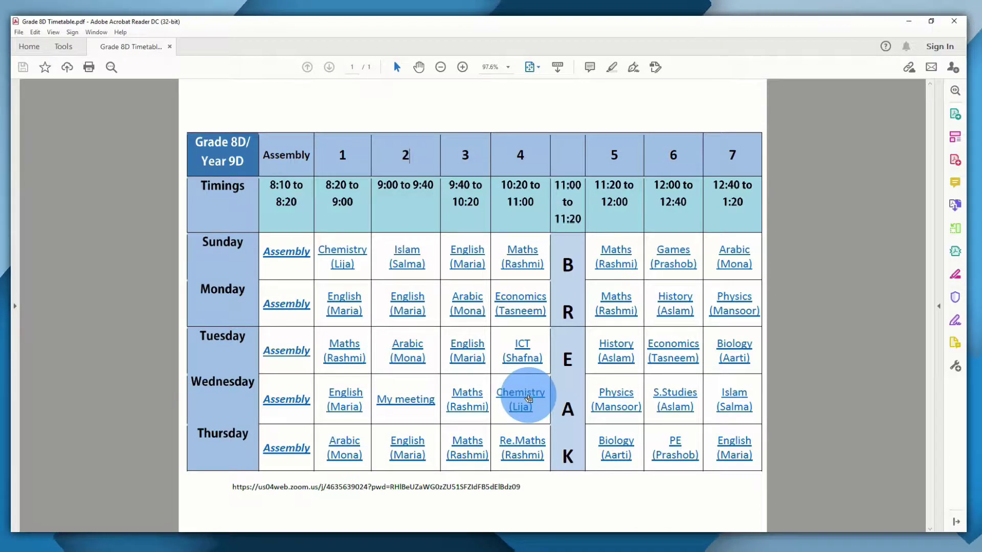
Follow Wednesday's Chemistry (Lija) link in the timetable PDF to launch its Zoom meeting
click(527, 399)
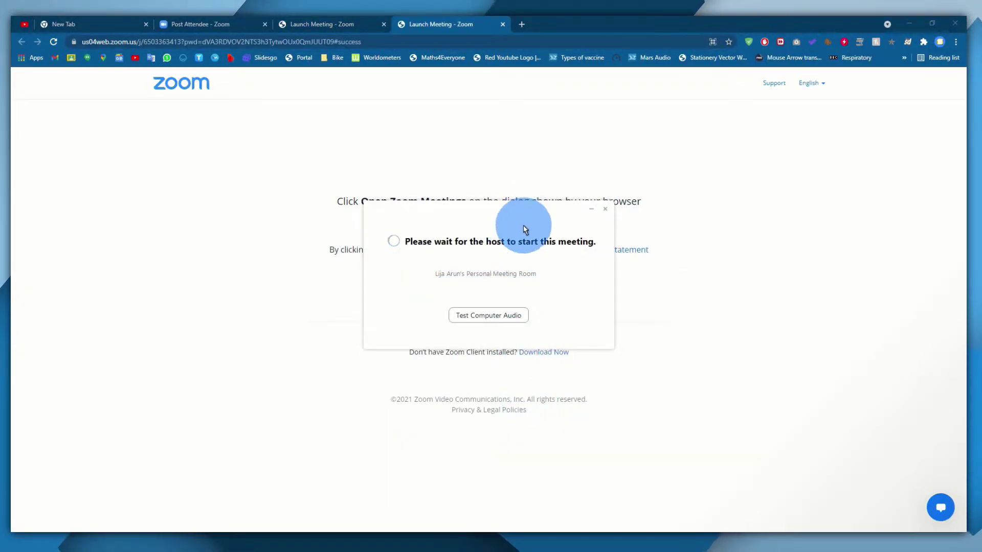
Drag the 'Please wait for the host' window aside to reveal the Launch Meeting page
drag(524, 228, 472, 207)
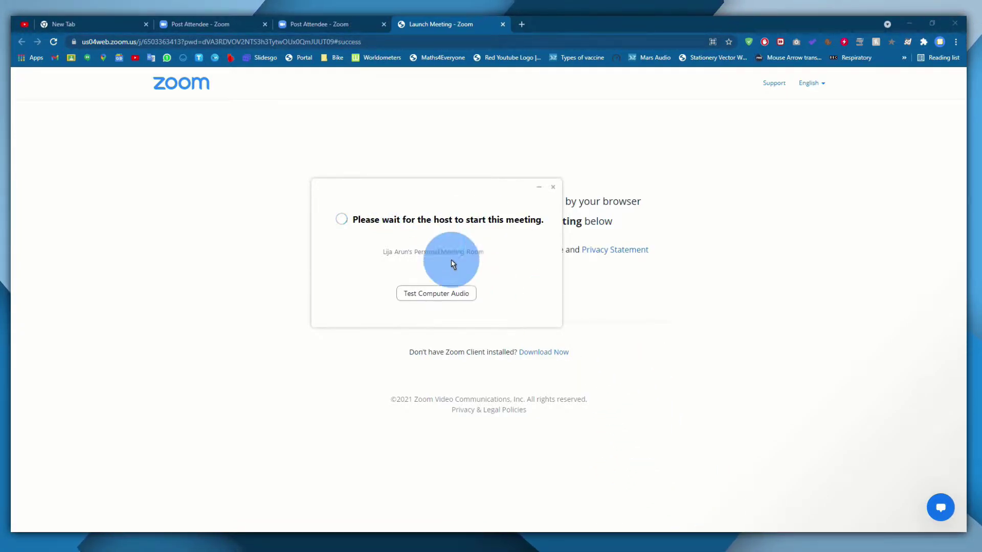
drag(390, 194, 455, 276)
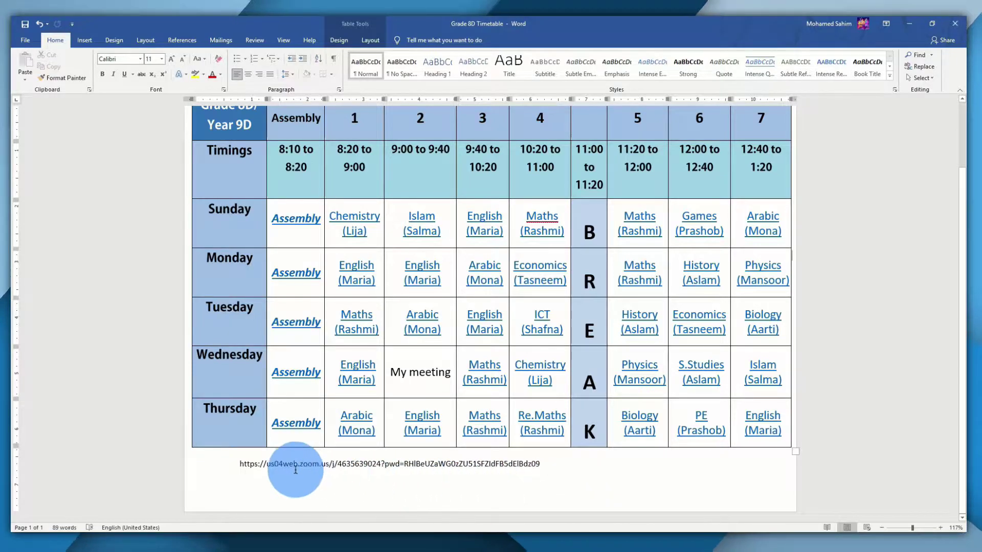
Select the full Zoom meeting URL below the table and copy it
double_click(270, 464)
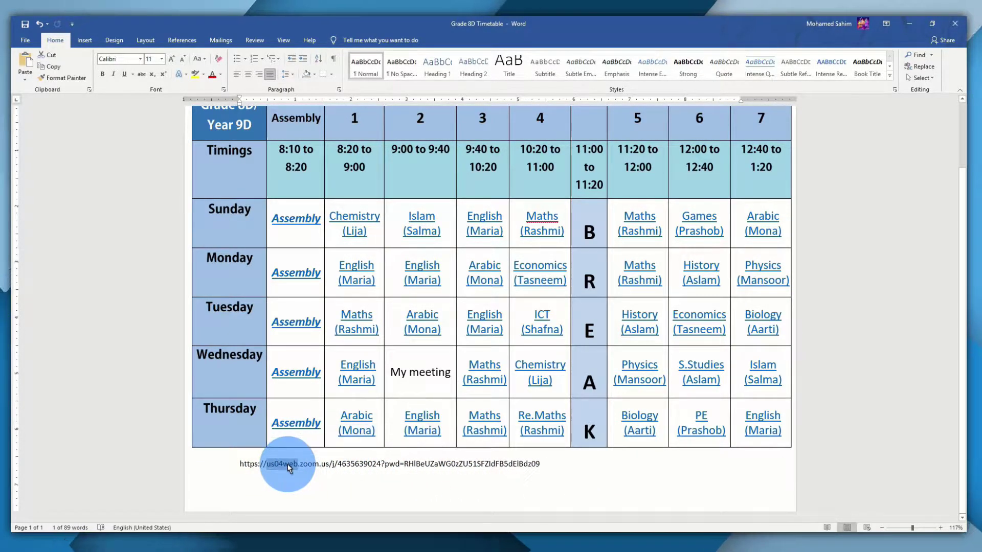
triple_click(288, 466)
scroll(446, 263, up, 1)
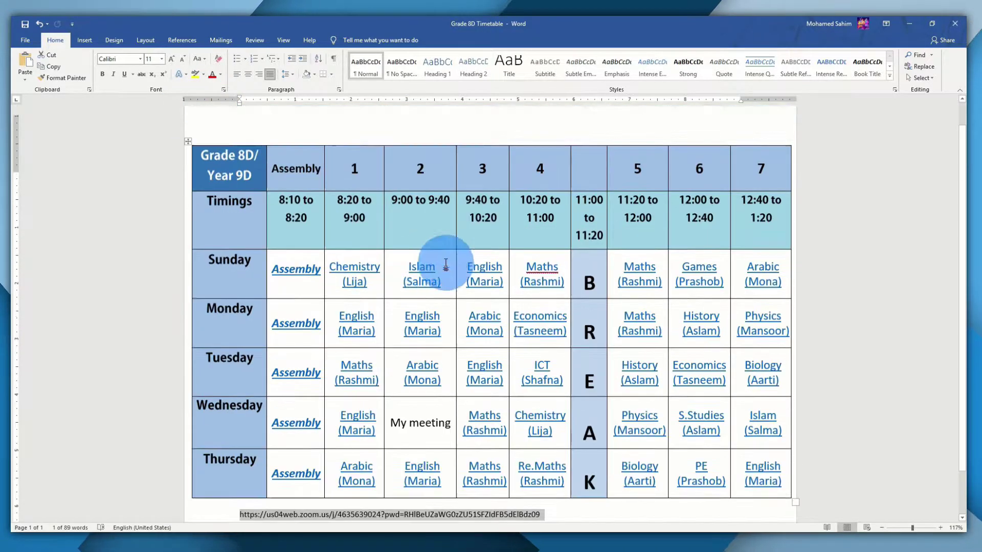
scroll(446, 263, up, 1)
scroll(434, 131, down, 2)
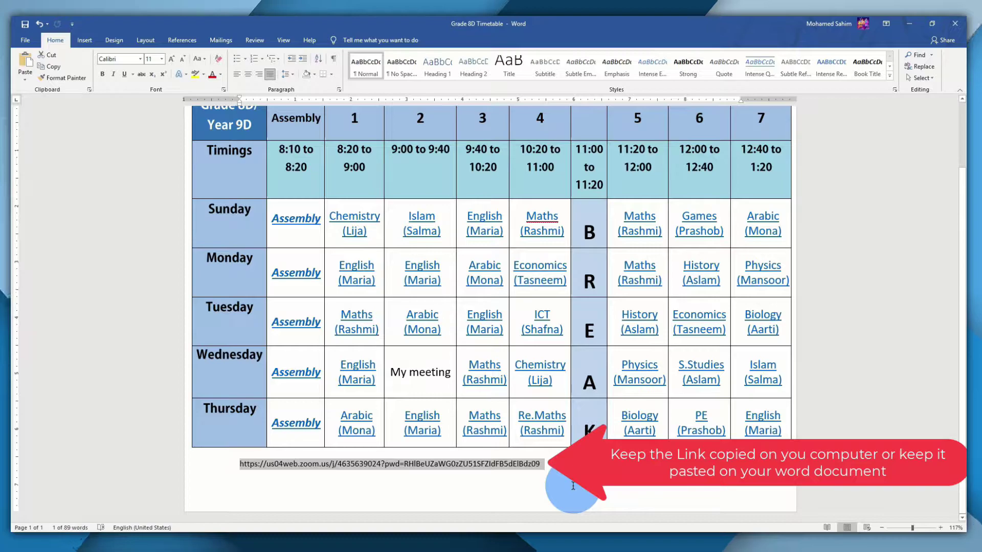
double_click(286, 465)
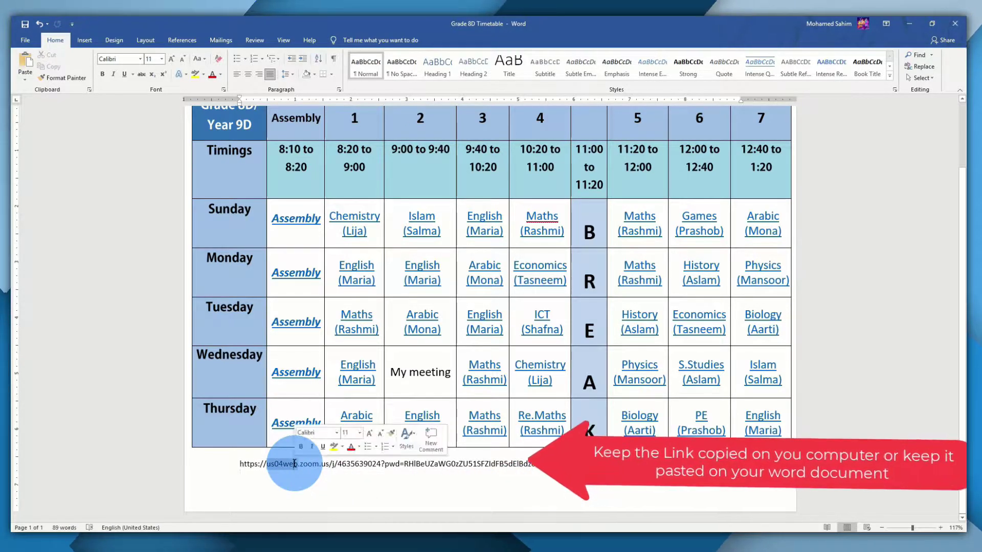
click(295, 466)
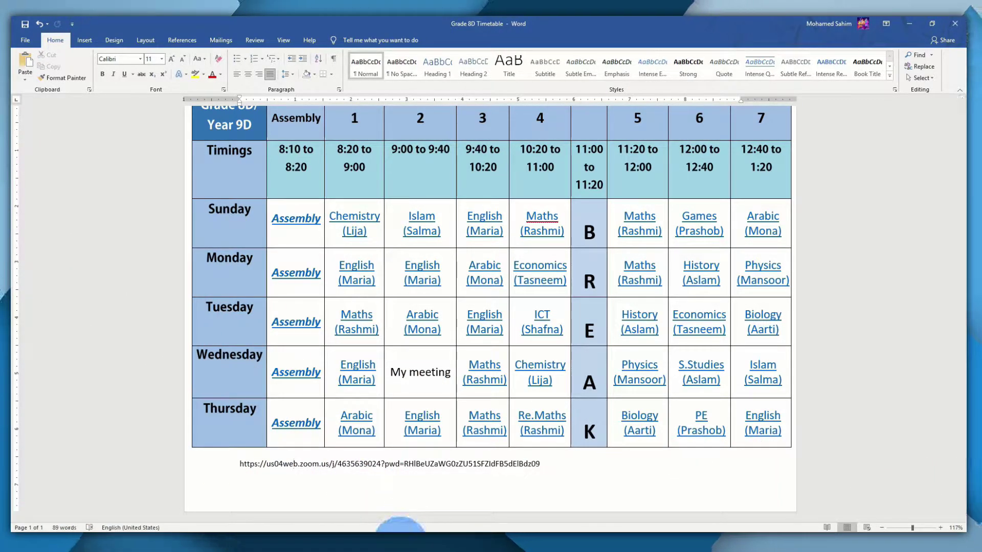
click(241, 464)
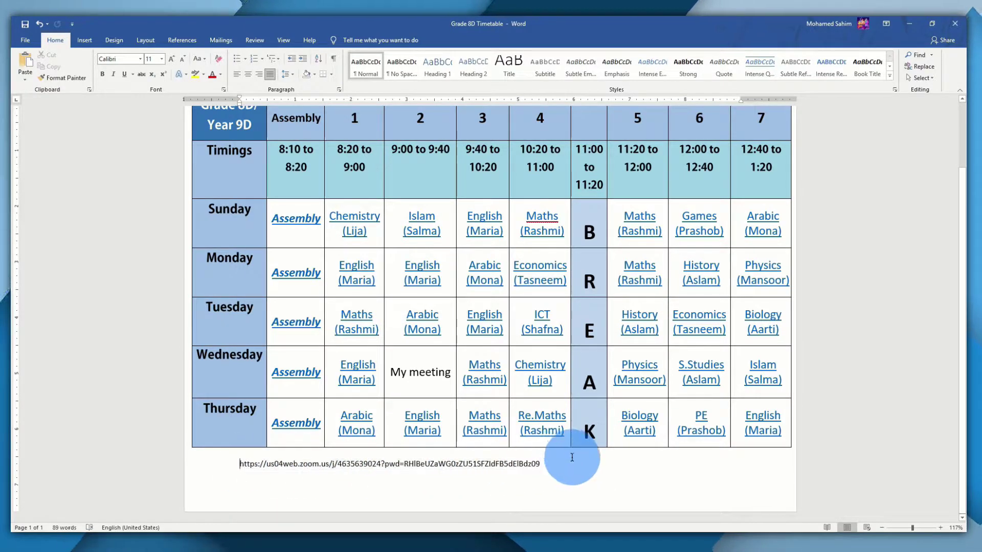
shift+click(542, 465)
right_click(467, 471)
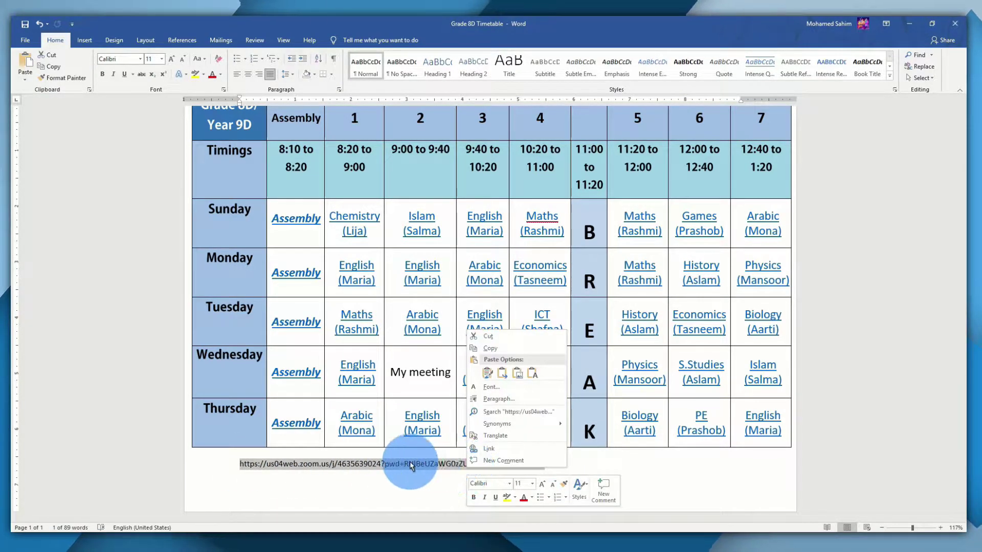
click(486, 348)
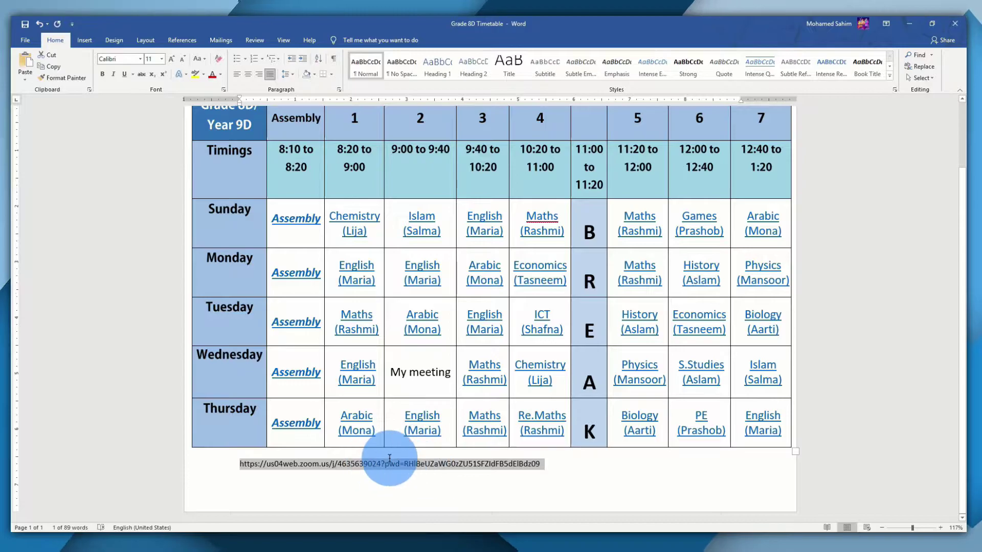
click(401, 486)
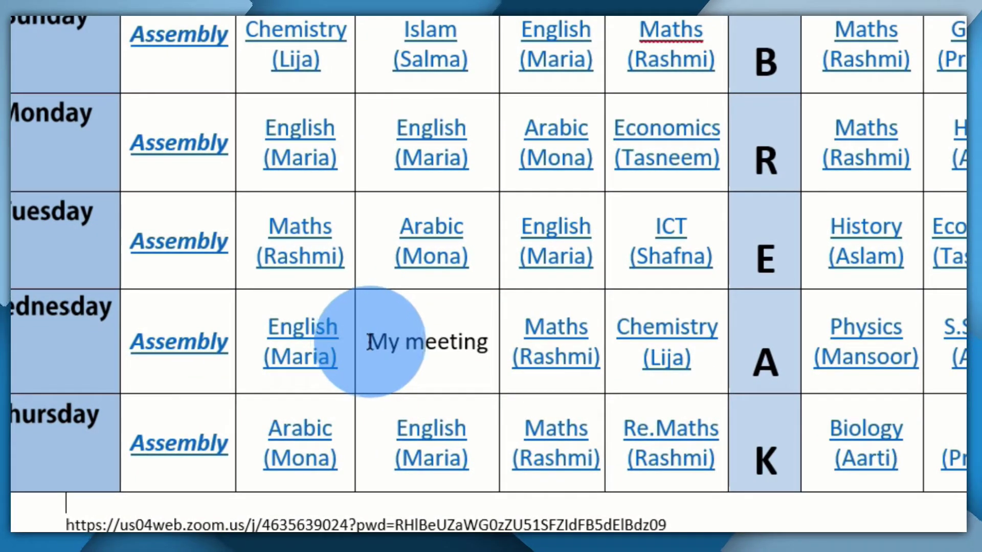
Select the 'My meeting' text in Wednesday's period 2 cell
drag(368, 342, 477, 350)
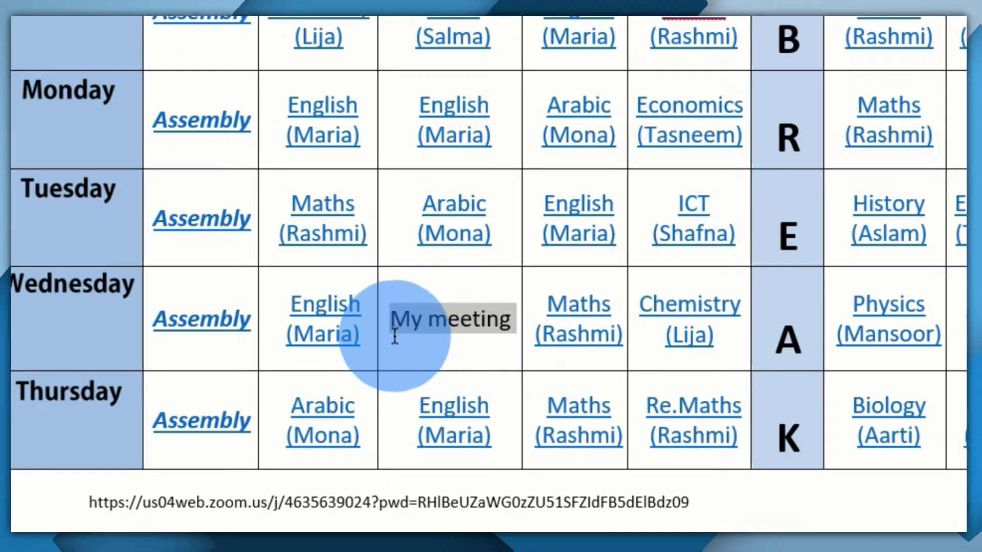
click(401, 321)
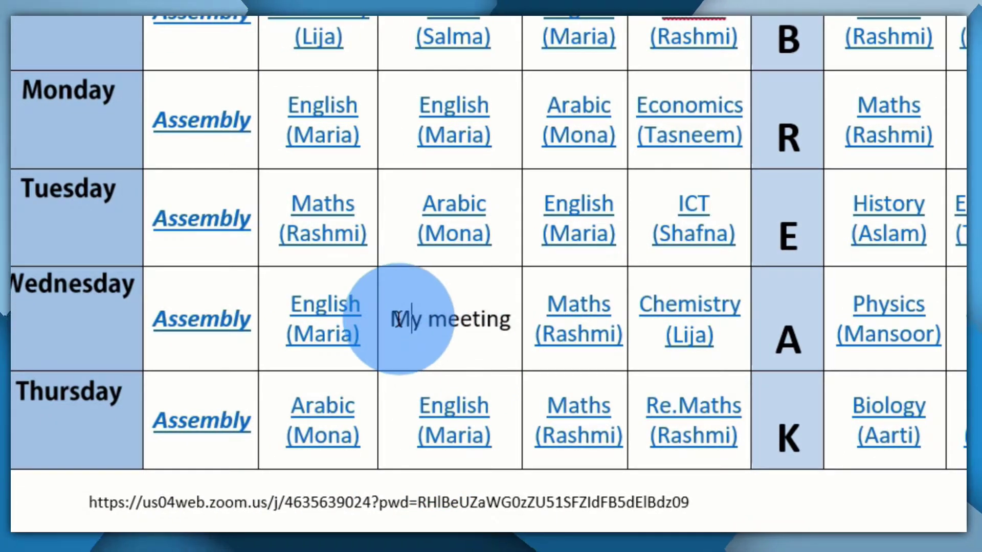
drag(417, 321, 501, 313)
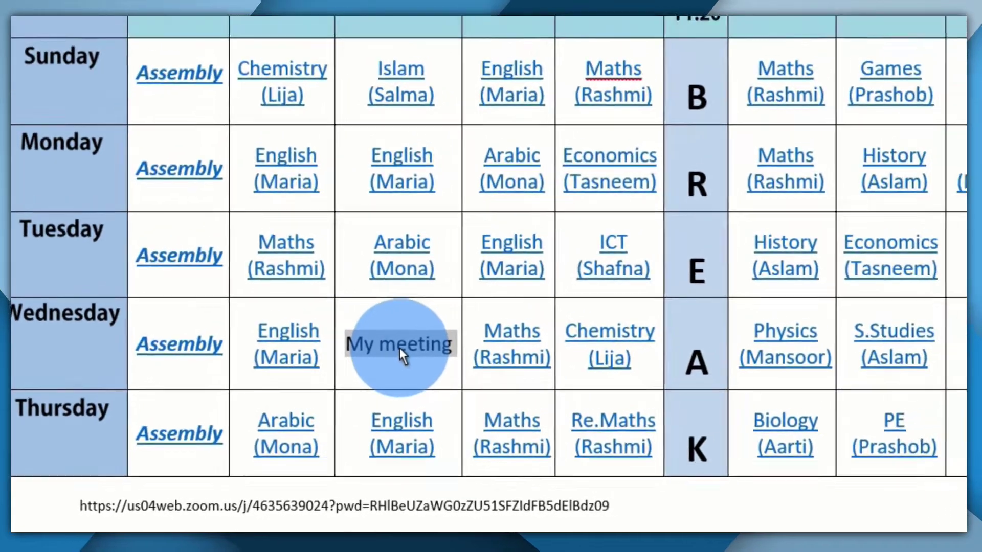
Hyperlink Wednesday's 'My meeting' text to the pasted Zoom meeting URL via Insert Hyperlink
right_click(400, 347)
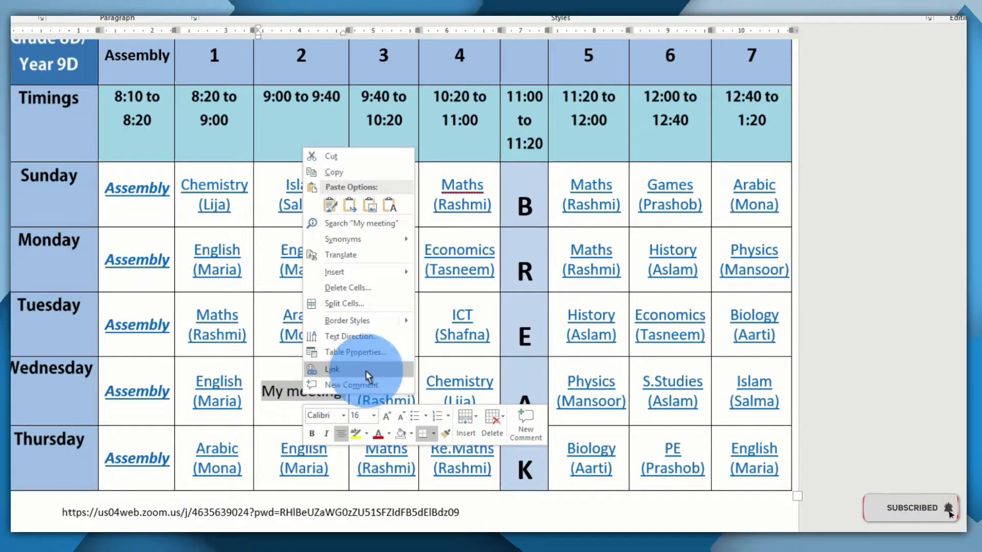
click(378, 373)
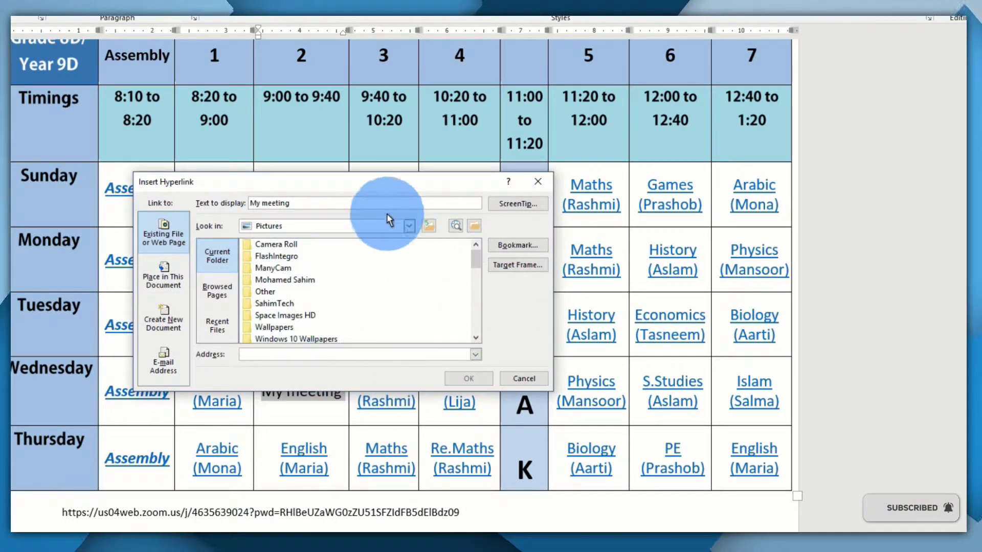
drag(295, 190, 207, 223)
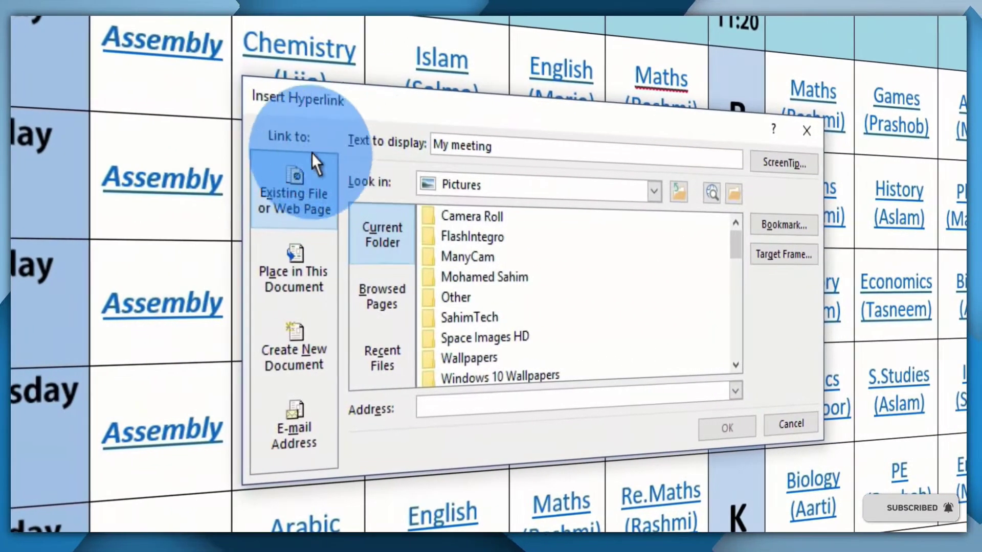
click(211, 264)
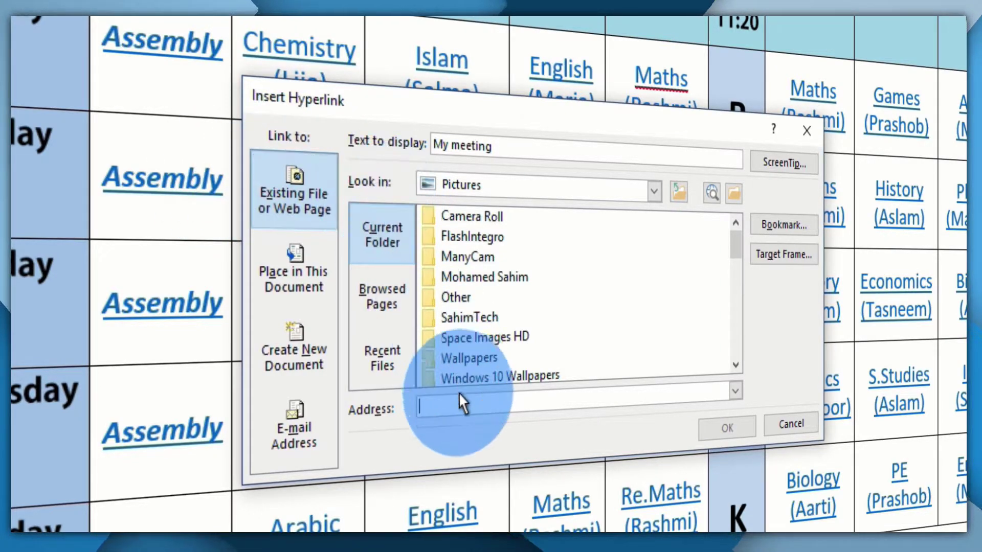
click(435, 405)
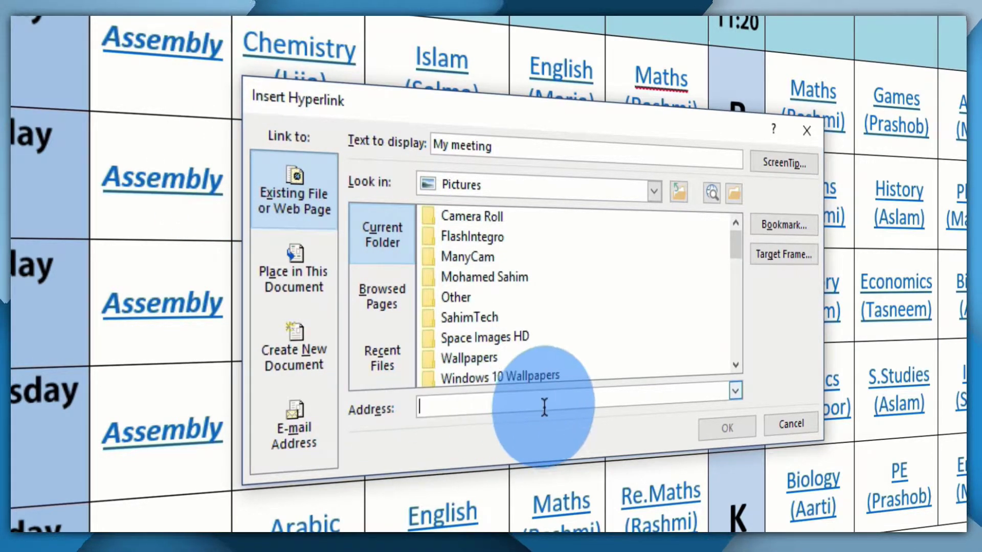
right_click(497, 398)
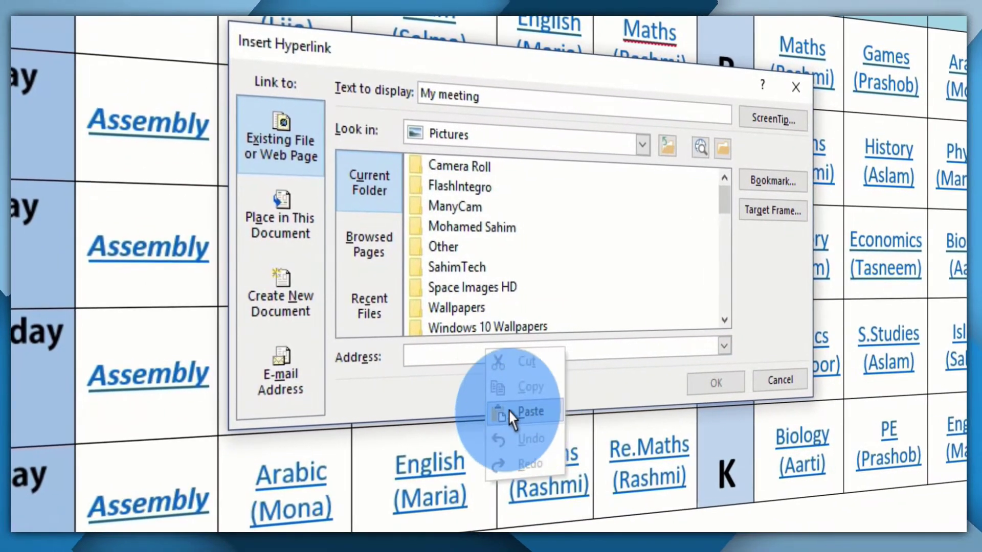
click(534, 428)
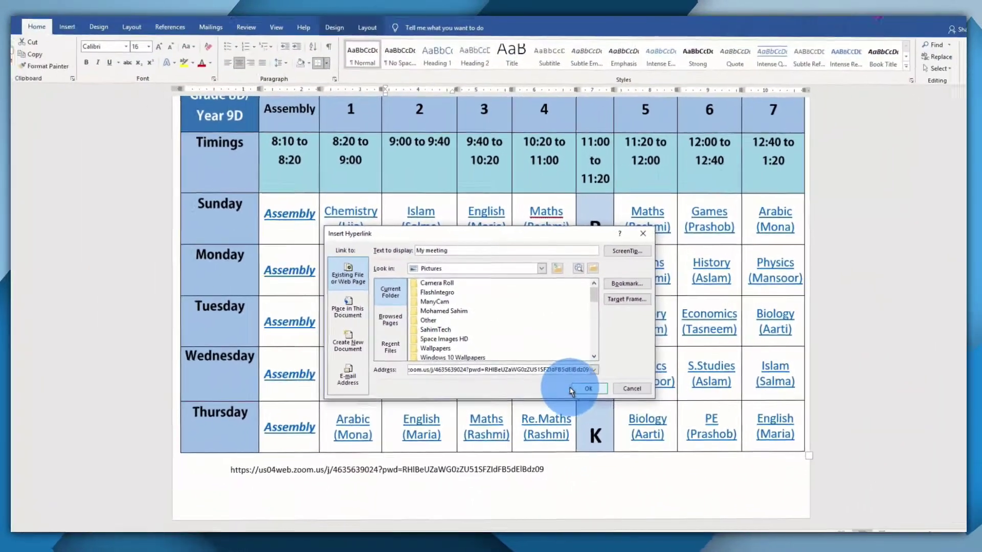
click(573, 389)
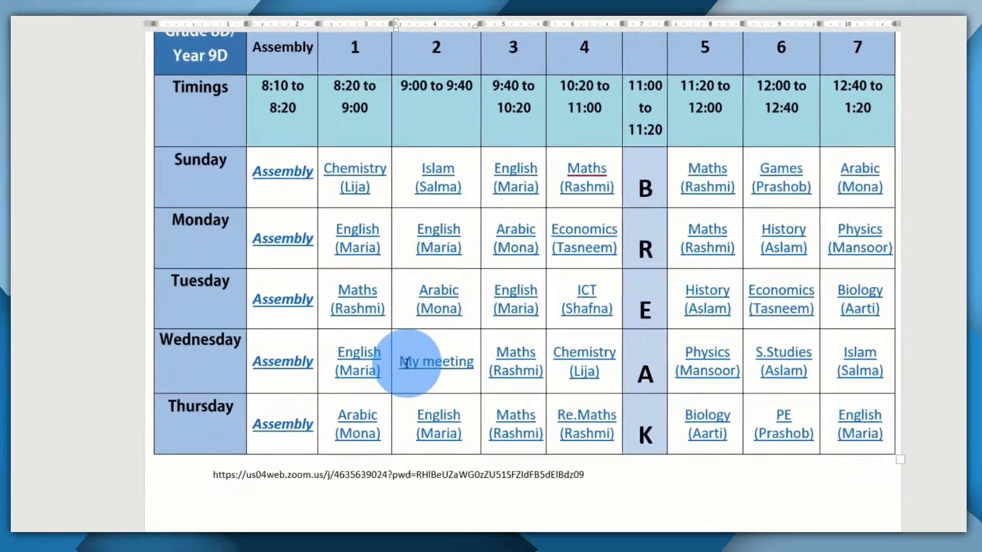
Start Save As and choose the Desktop as the save location
drag(391, 374, 447, 373)
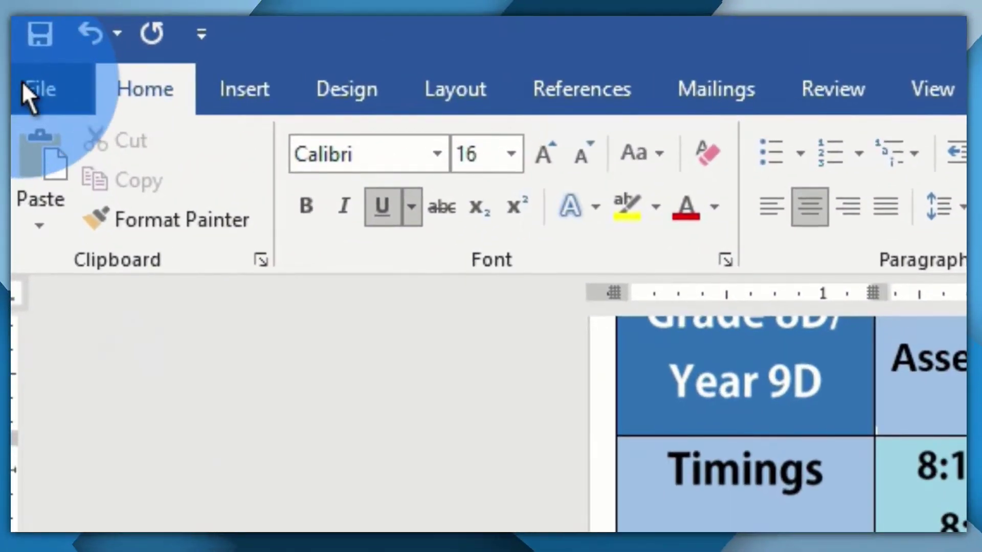
click(24, 87)
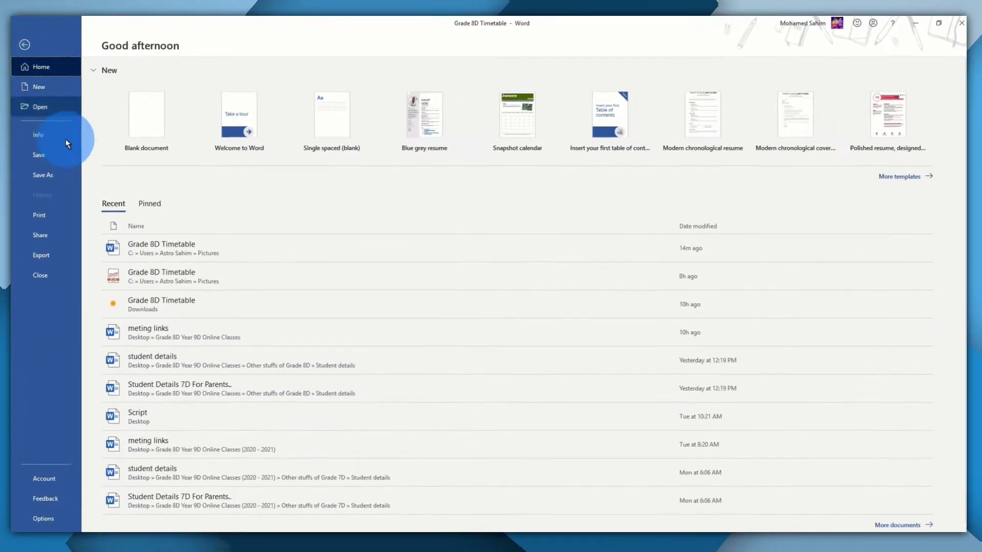
click(64, 243)
click(155, 198)
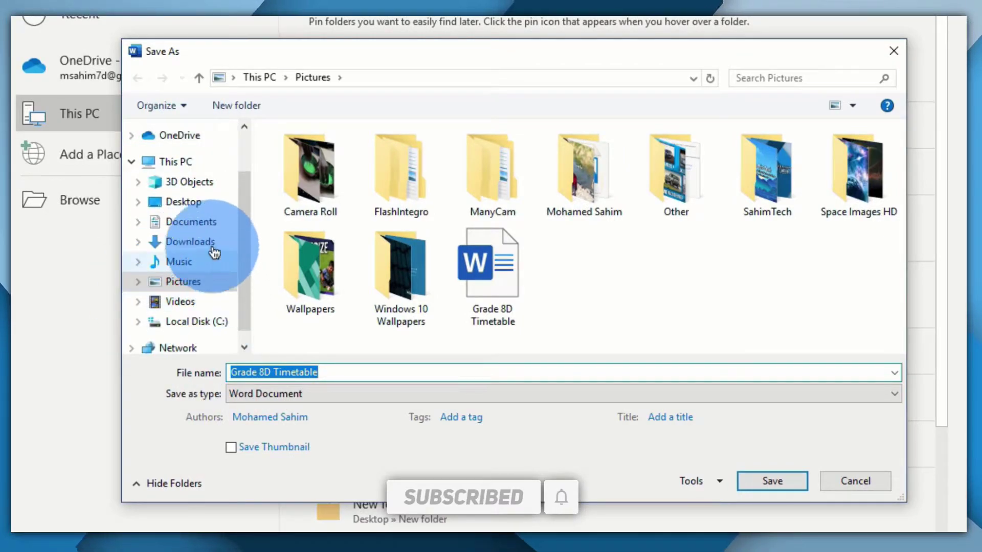
click(201, 205)
Name the file 'hyperlink timetable' and save it as a PDF
drag(351, 373, 247, 373)
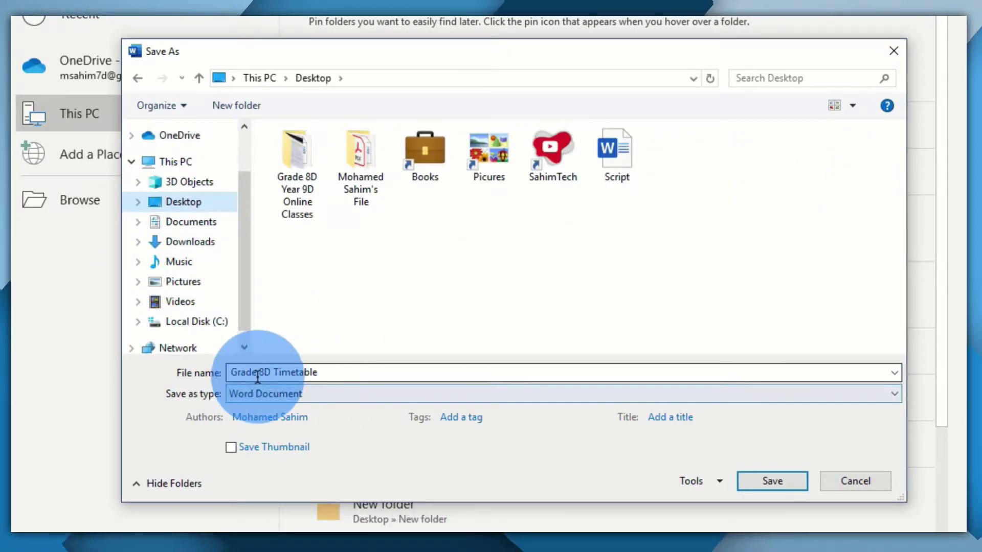
click(367, 365)
key(ctrl+a)
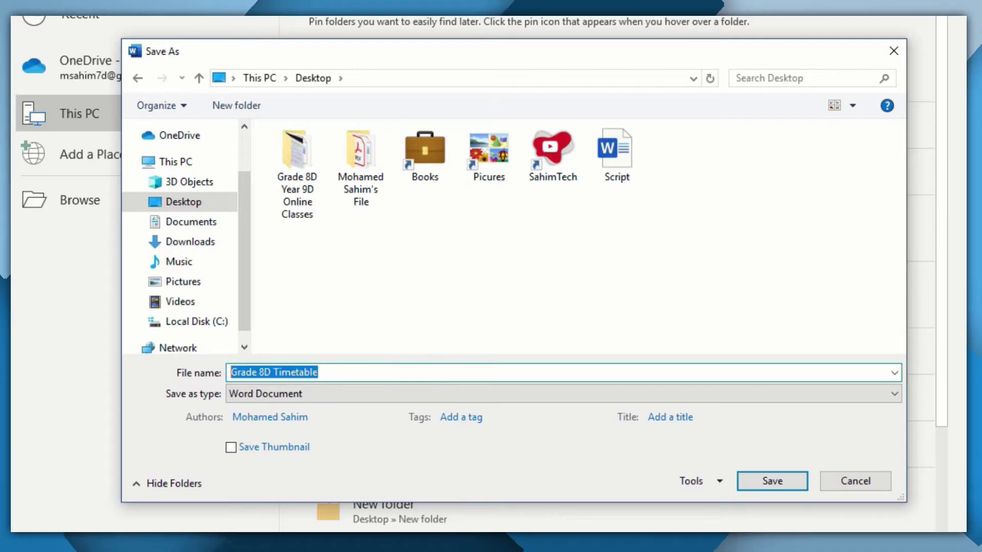
text(hyperlink timetable)
click(359, 398)
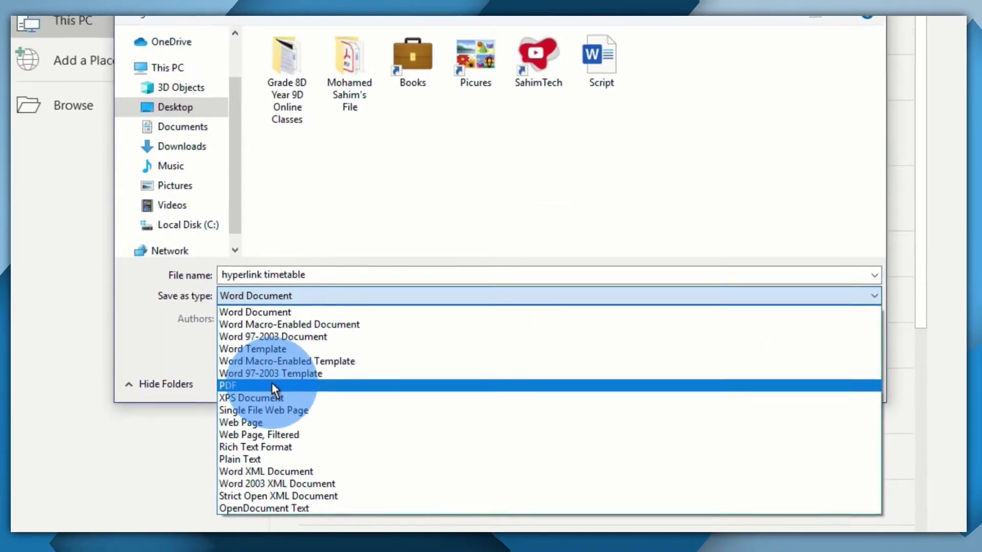
click(281, 455)
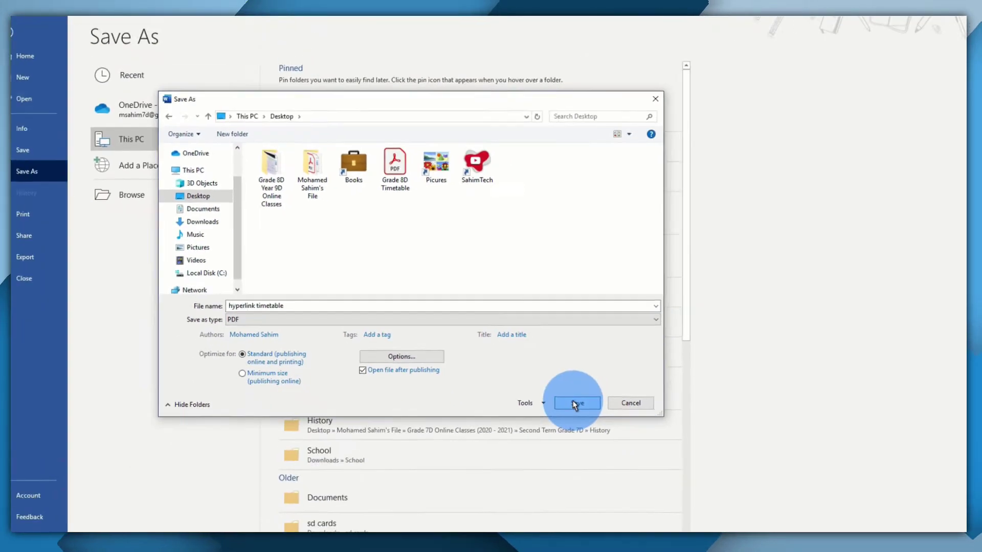
click(729, 494)
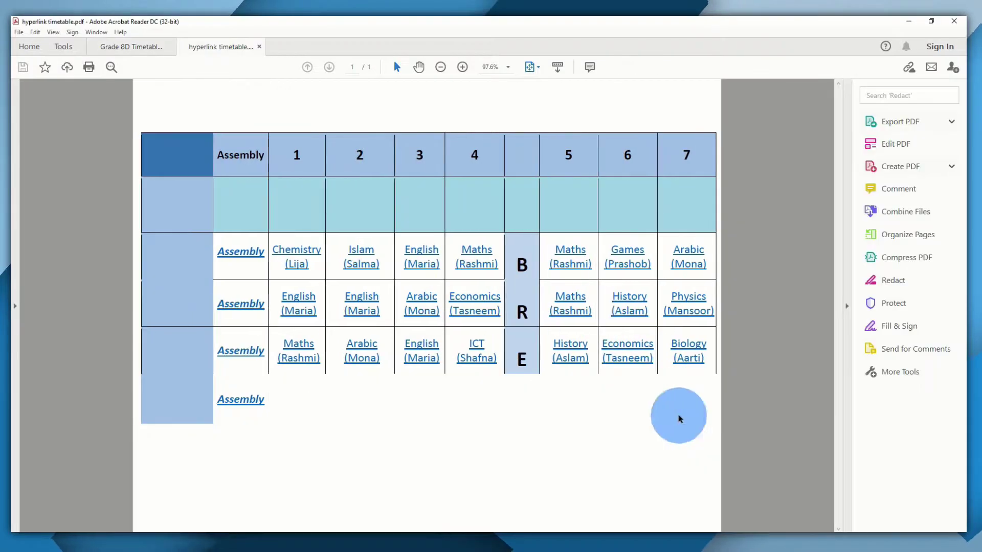
Restore the Acrobat window and follow the PDF's 'My meeting' link to open Zoom
drag(400, 23, 482, 21)
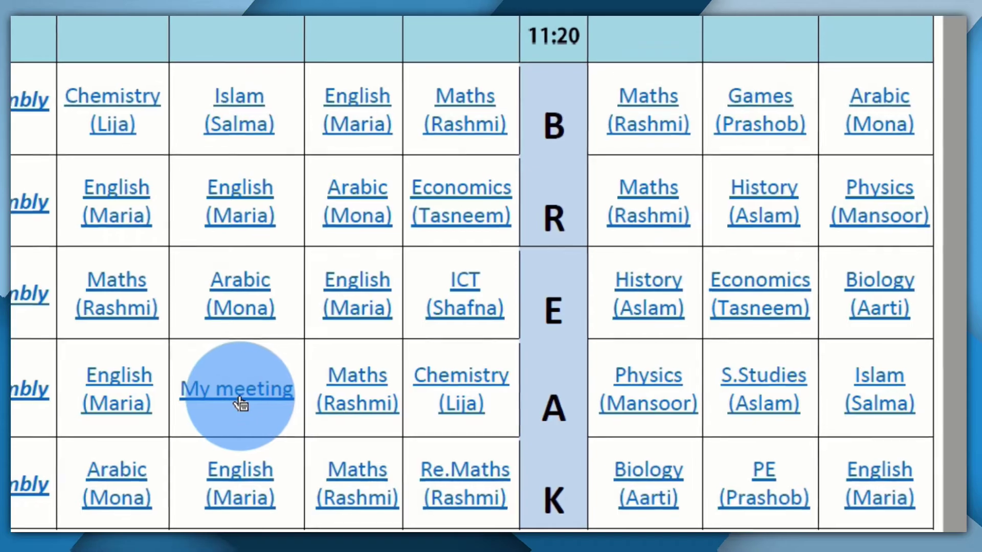
click(217, 401)
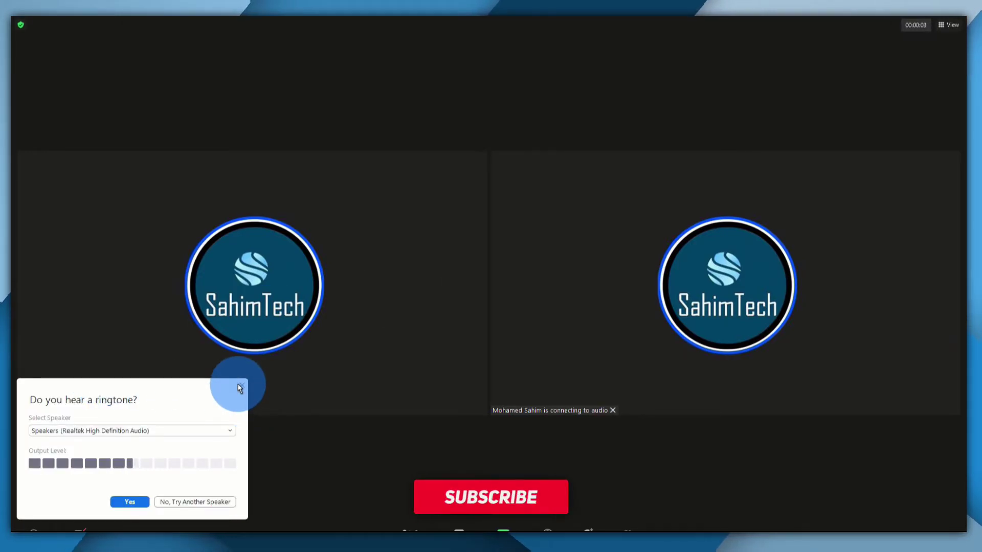
Close the ringtone test, exit full screen, leave the meeting and return to the Acrobat PDF
click(242, 385)
key(Escape)
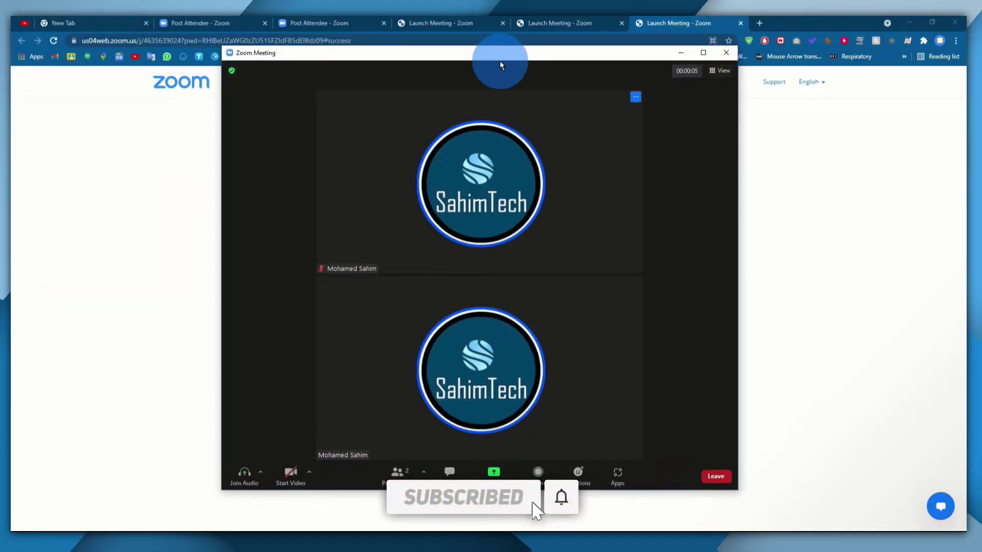
drag(501, 62, 497, 95)
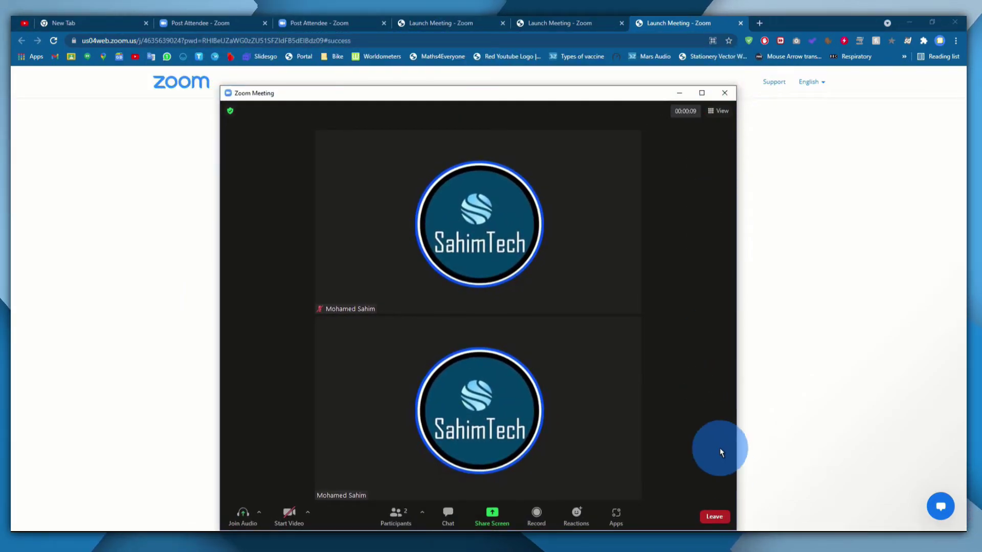
click(716, 517)
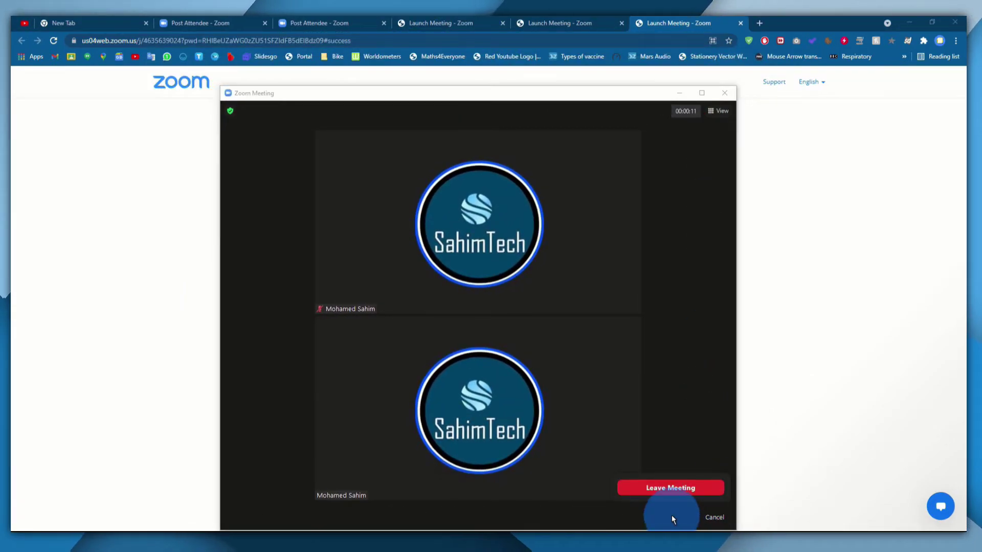
click(649, 488)
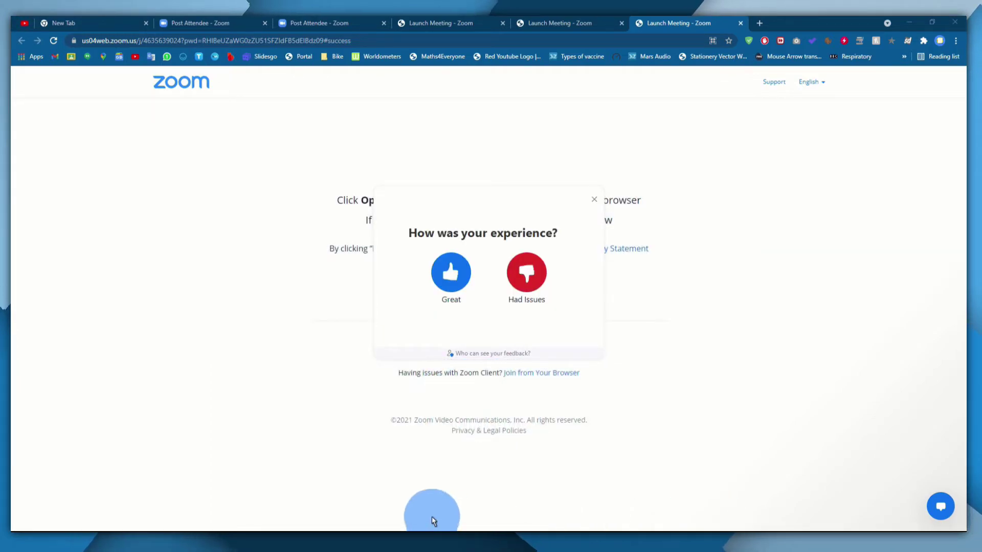
mouse_move(738, 529)
click(793, 506)
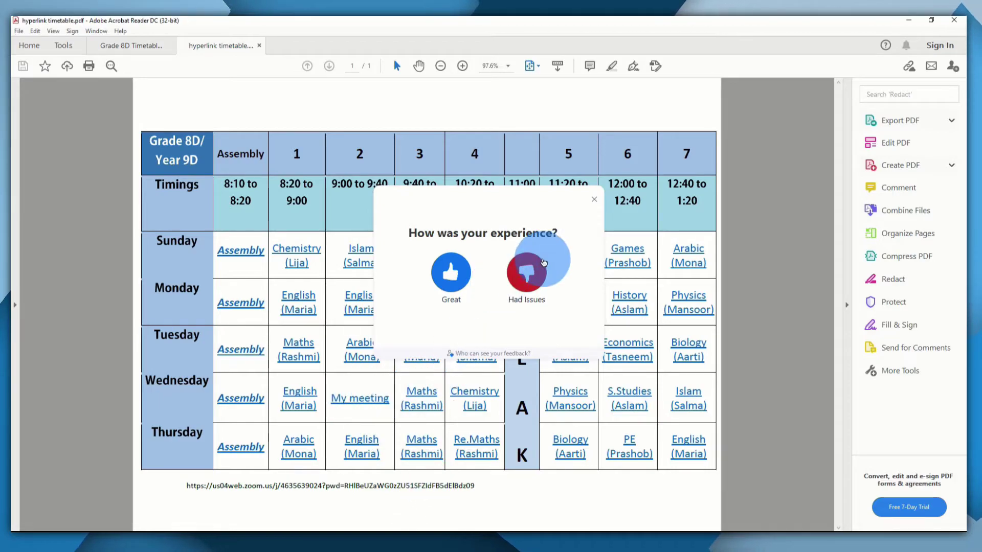
Dismiss the Zoom feedback prompt and reopen the meeting from the PDF's 'My meeting' link
click(451, 272)
click(356, 400)
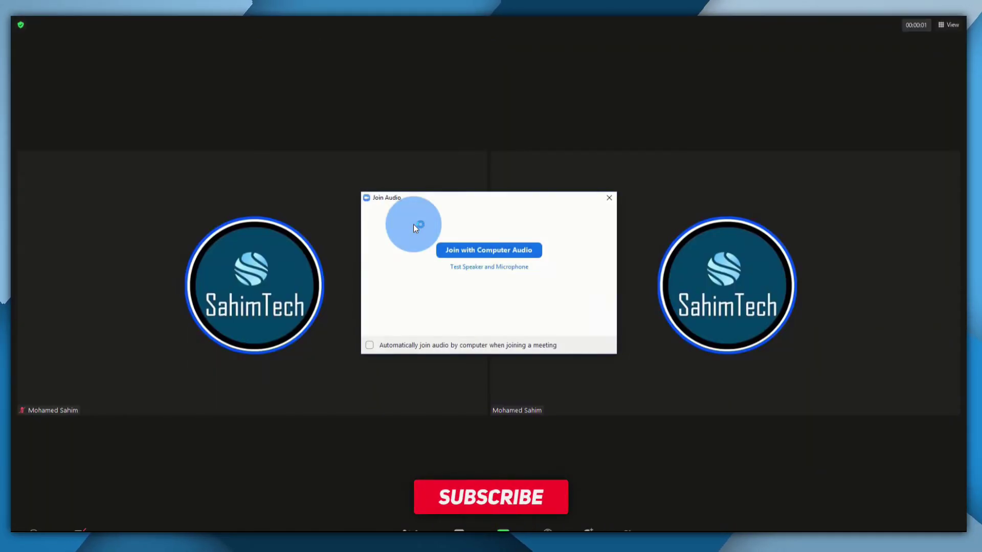
Choose Join with Computer Audio in the Join Audio dialog
click(501, 249)
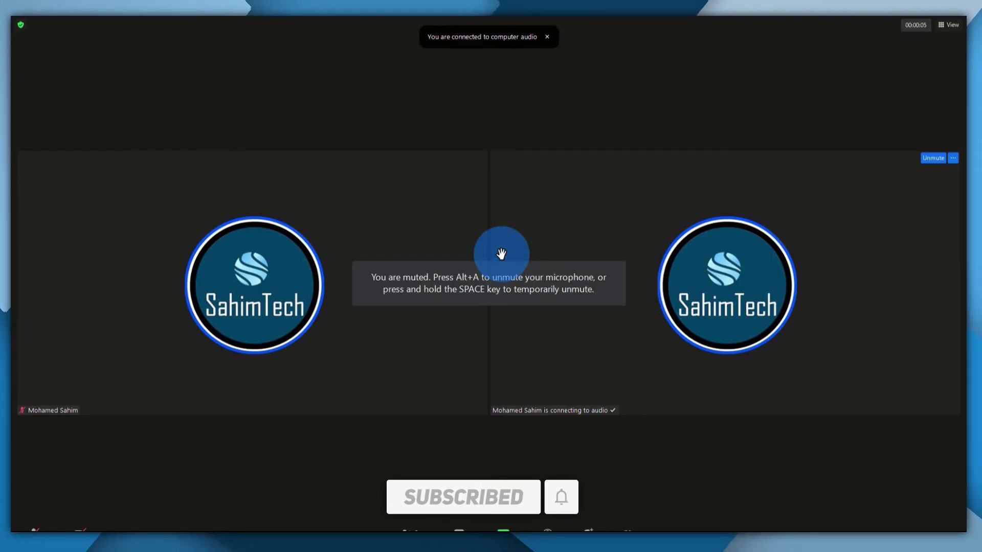